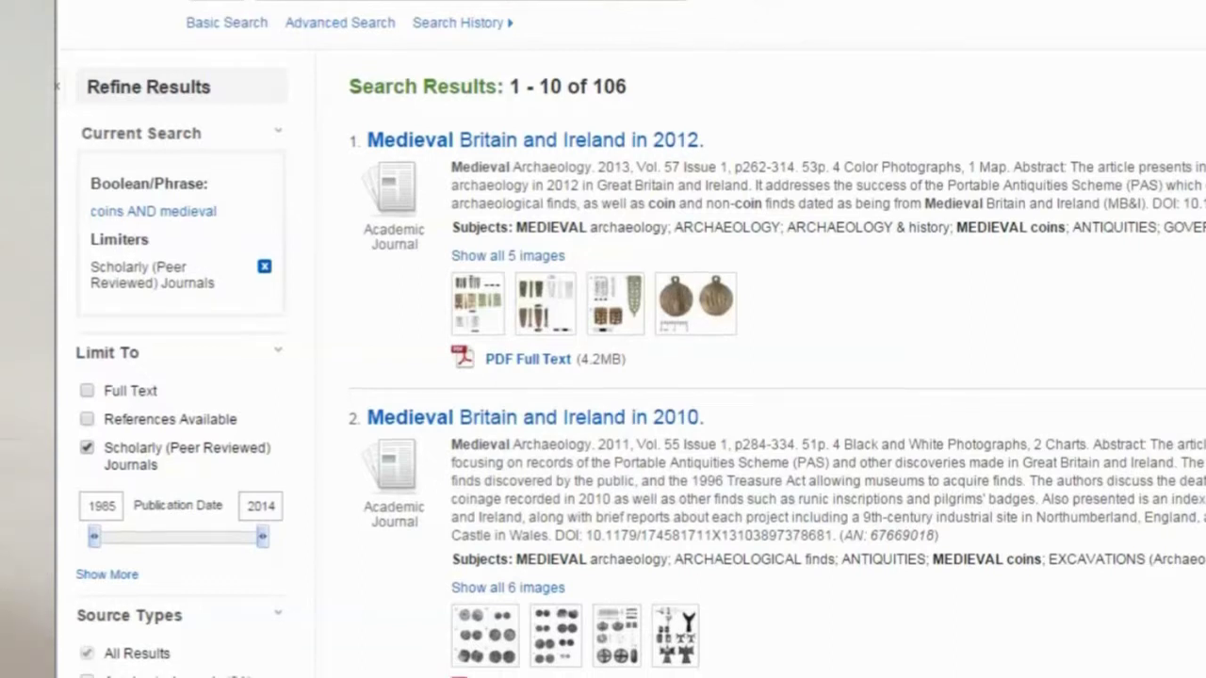
Return to the NOVA Libraries page and close the EBSCO search results for costumes
scroll(629, 339, down, 1)
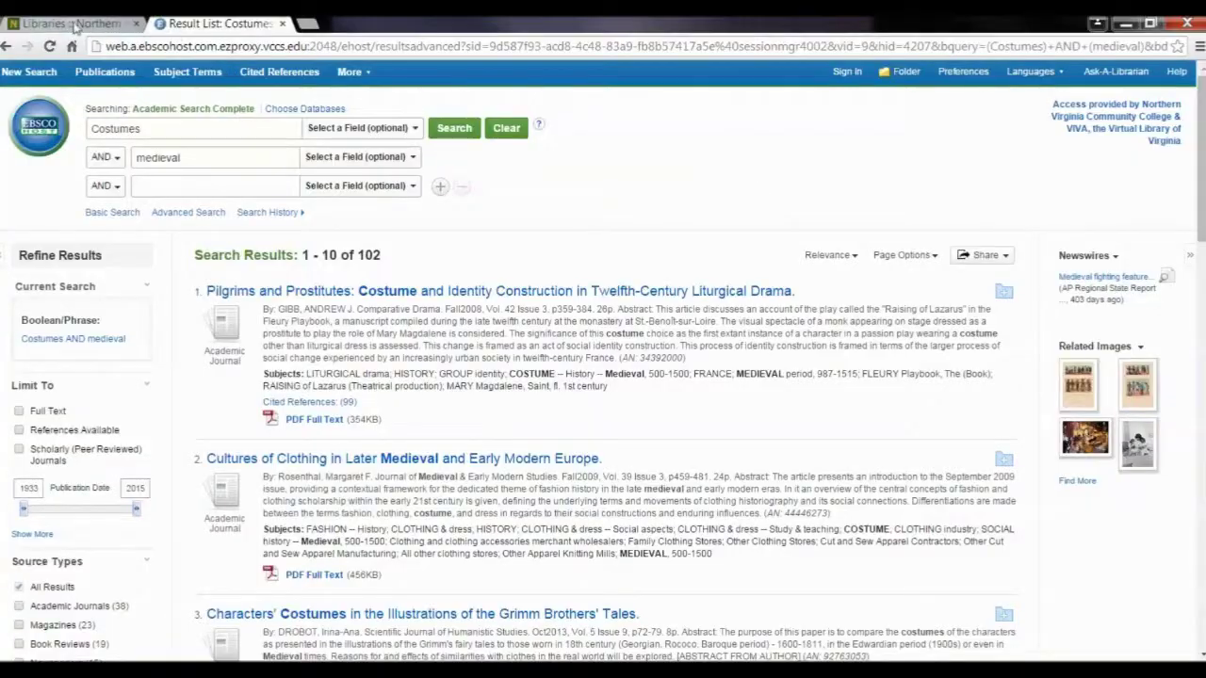
click(70, 24)
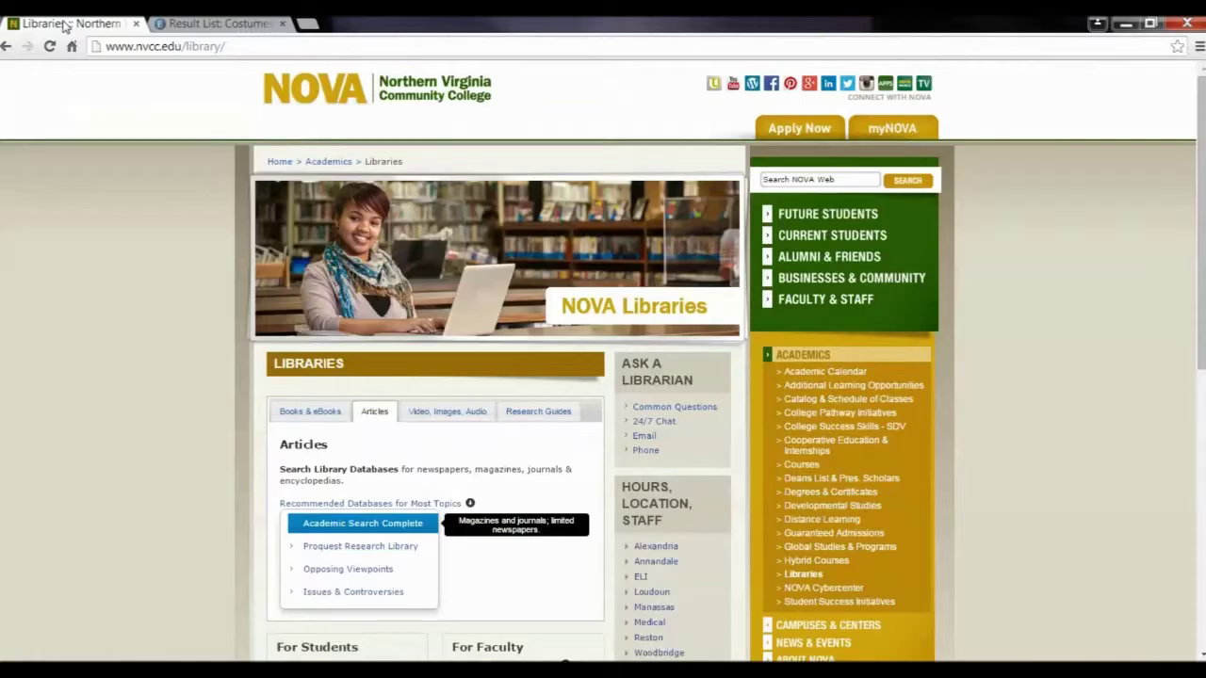
click(283, 24)
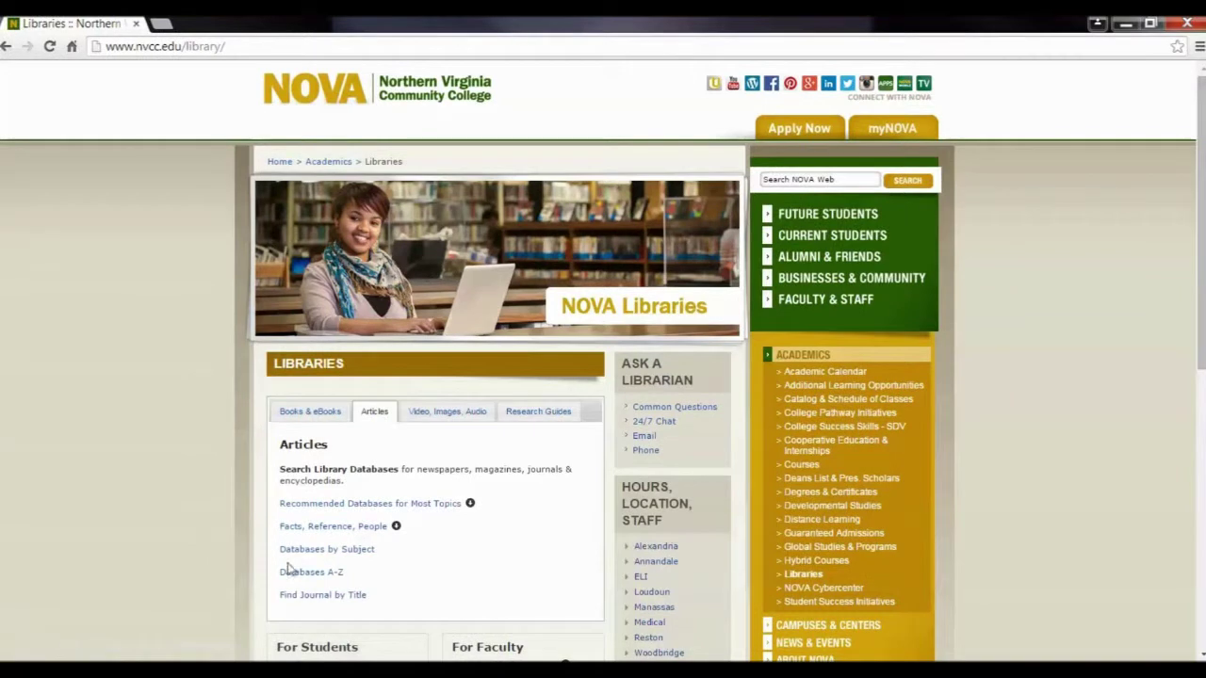
Open JSTOR from the library's Databases A-Z list
click(303, 573)
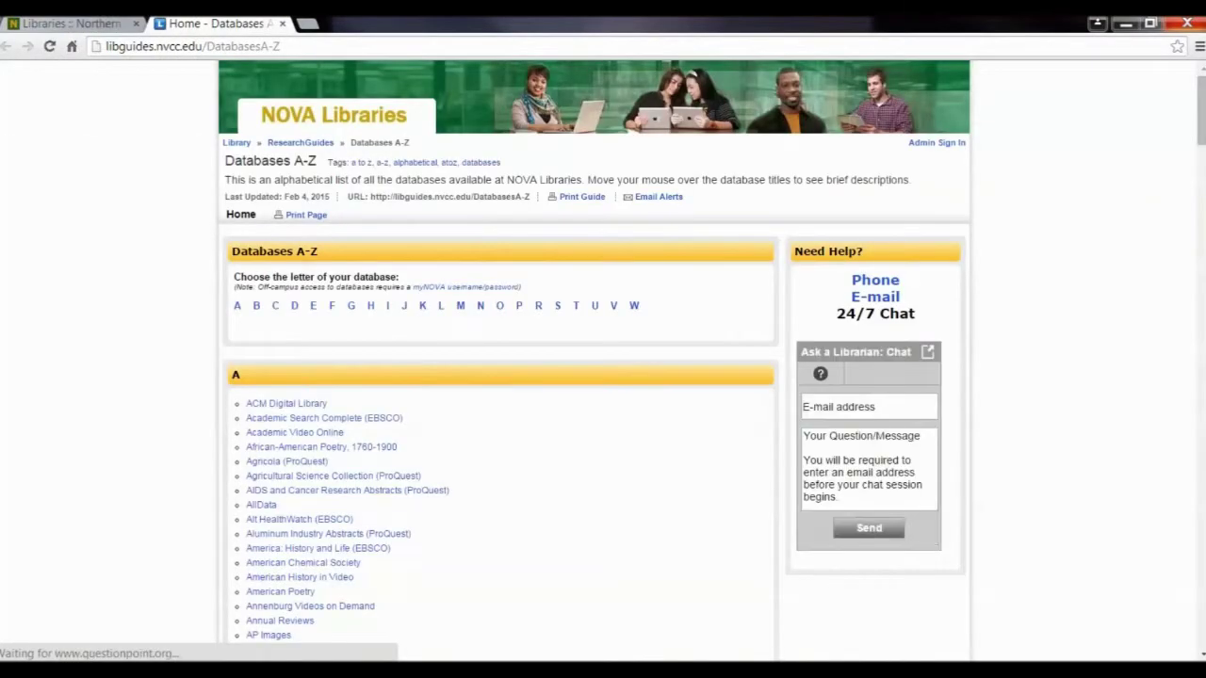
scroll(1200, 99, down, 3)
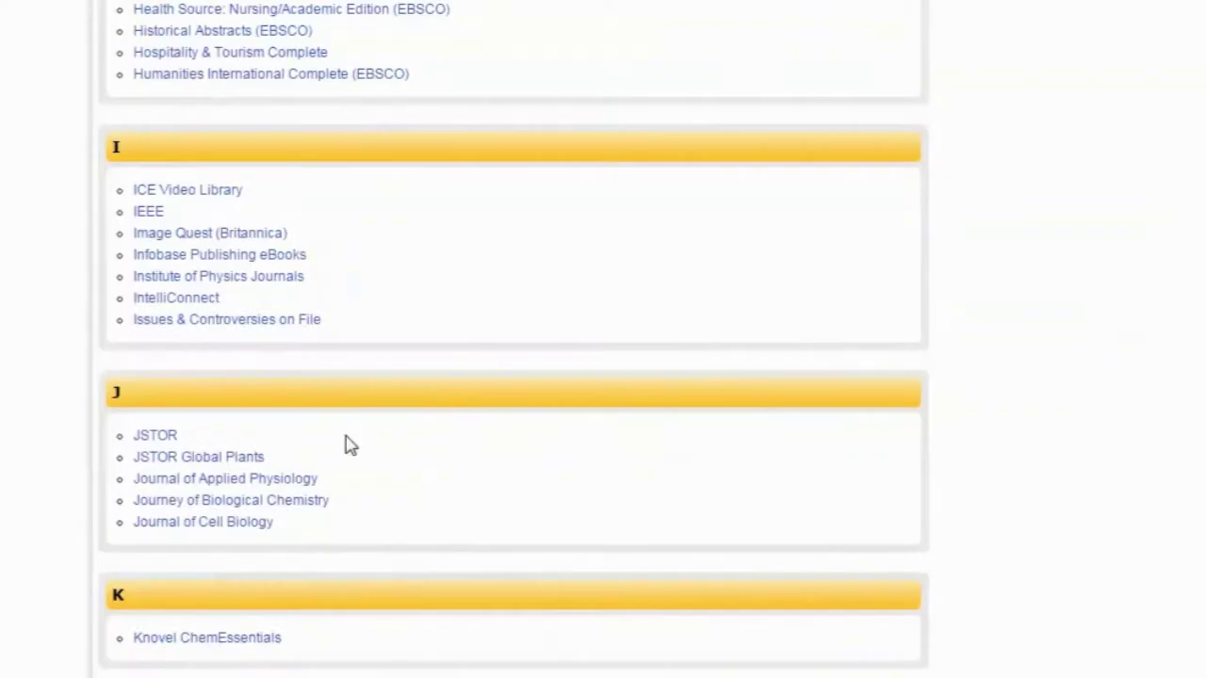
click(155, 441)
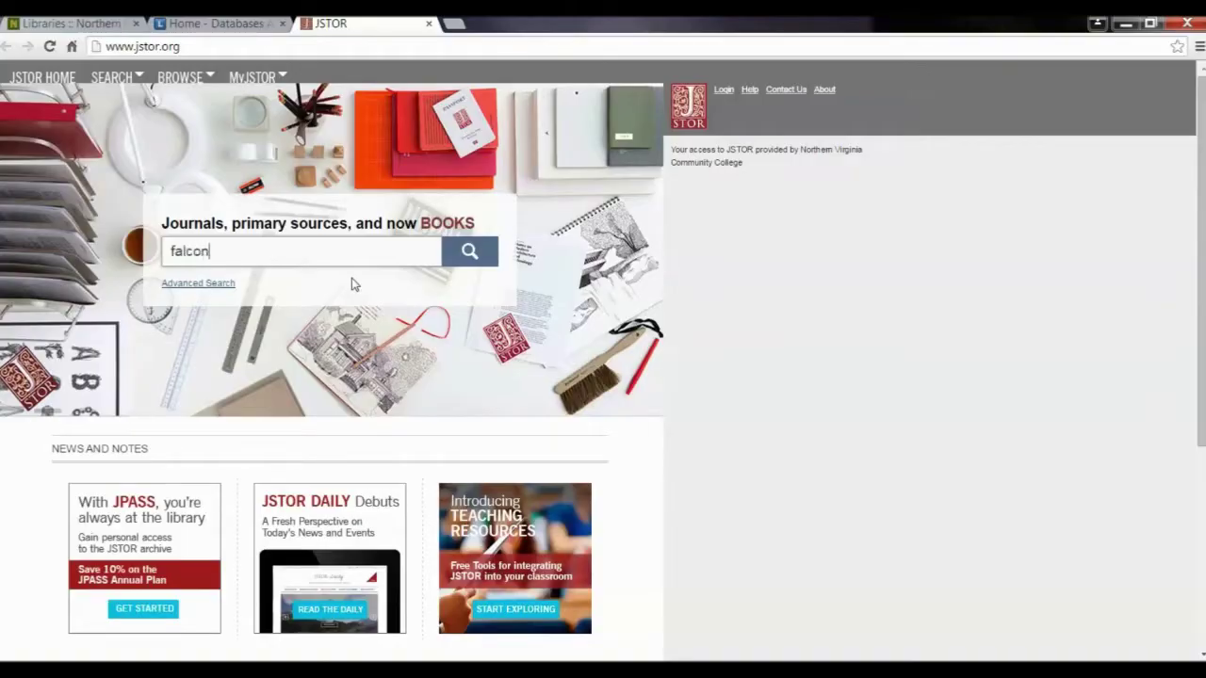
Search JSTOR for "falconry", and rework the query in the advanced search as falconry AND medieval
click(470, 252)
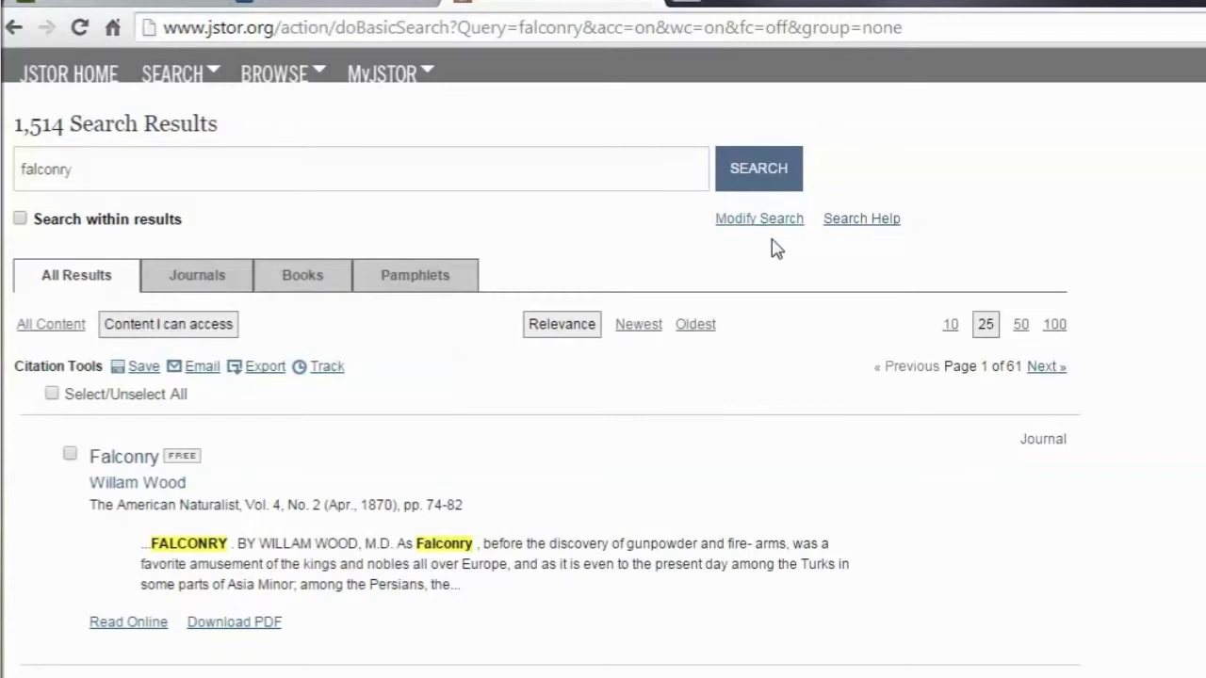
click(774, 230)
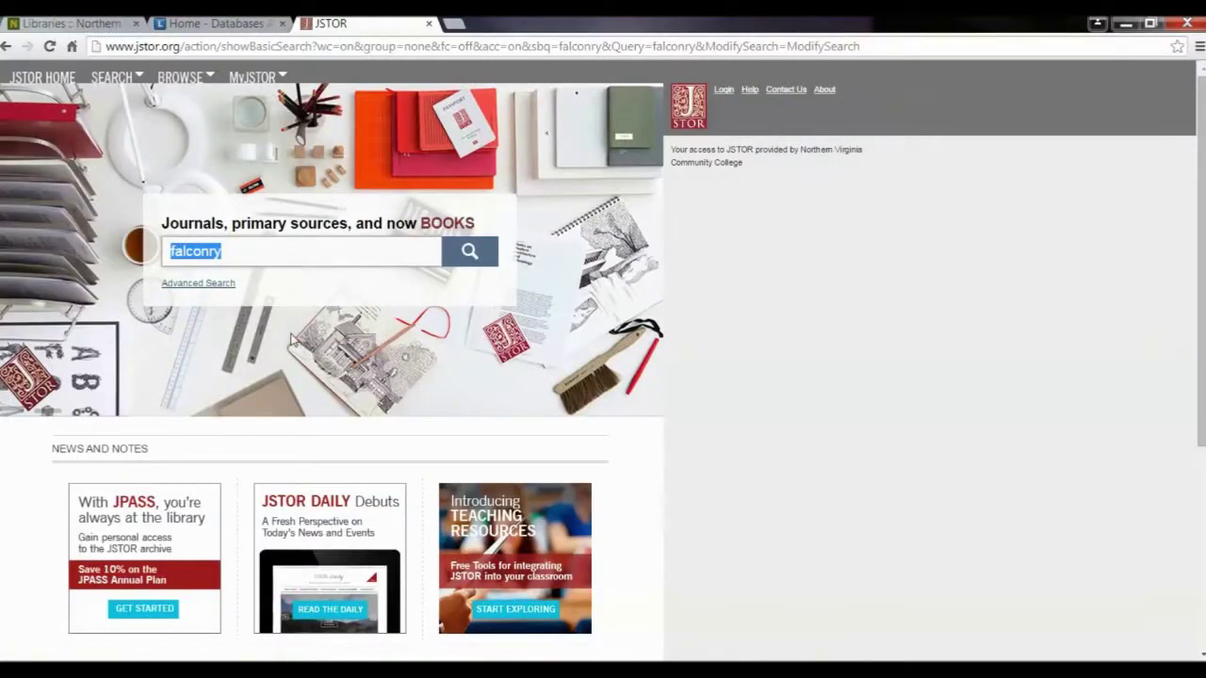
click(188, 285)
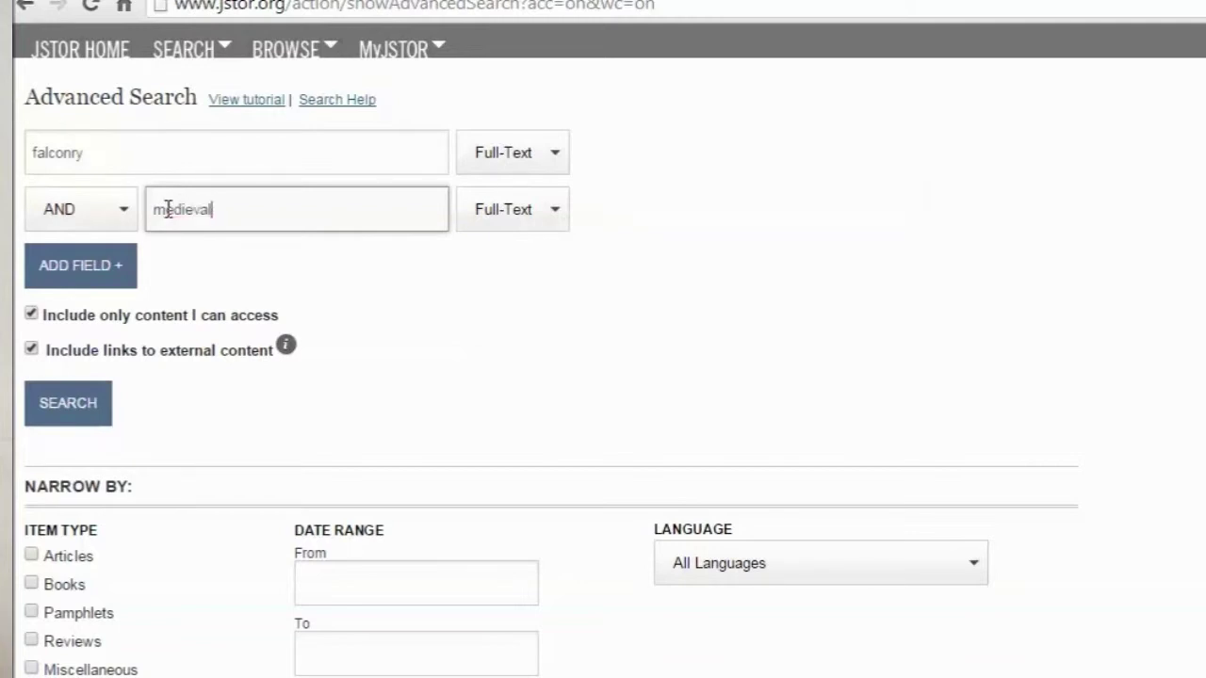
Narrow the advanced search to the Articles item type and the English language
scroll(240, 424, down, 1)
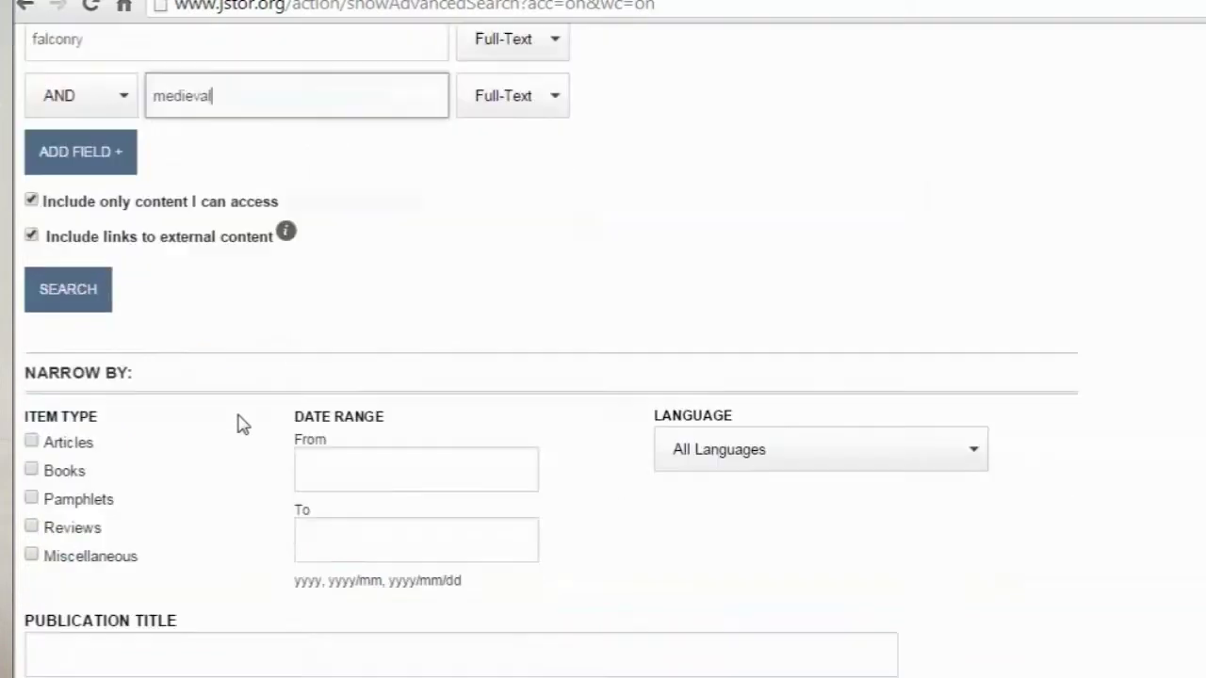
click(32, 442)
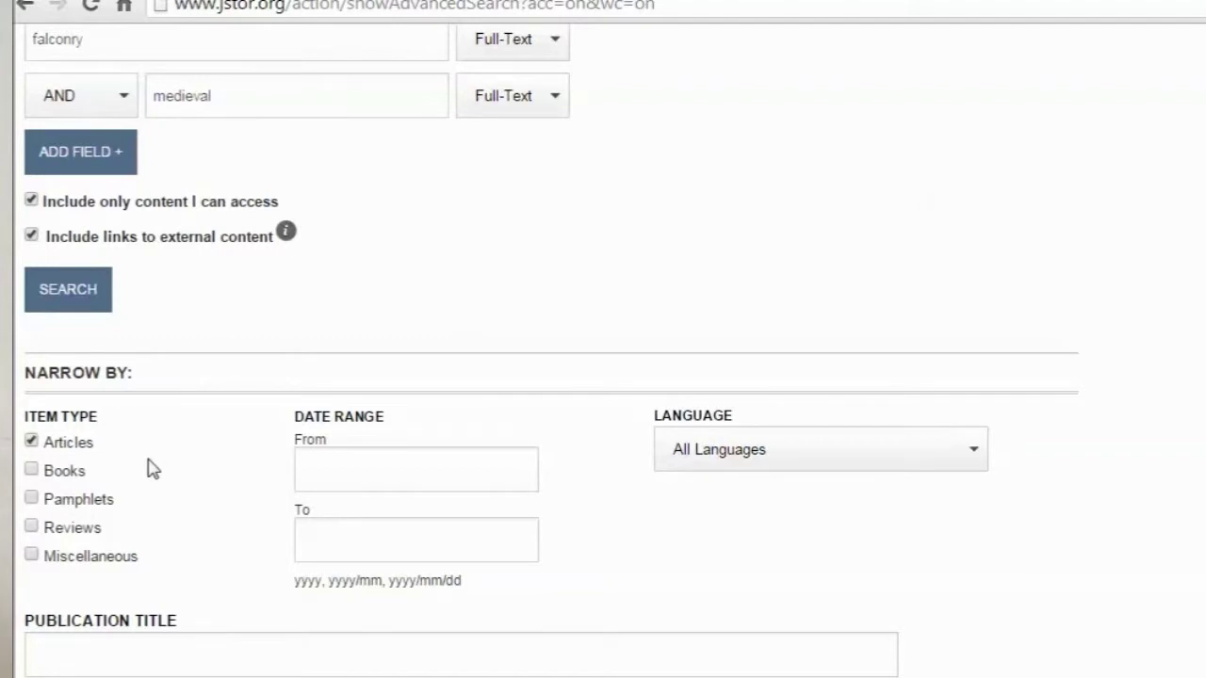
click(976, 454)
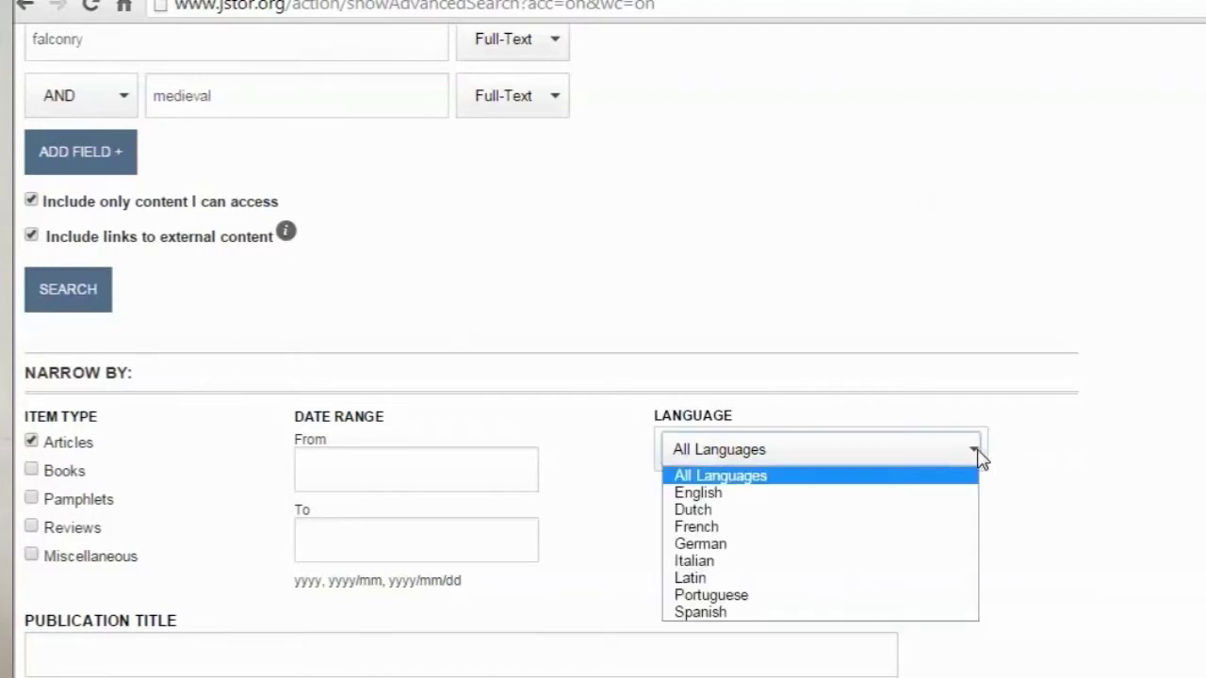
click(752, 494)
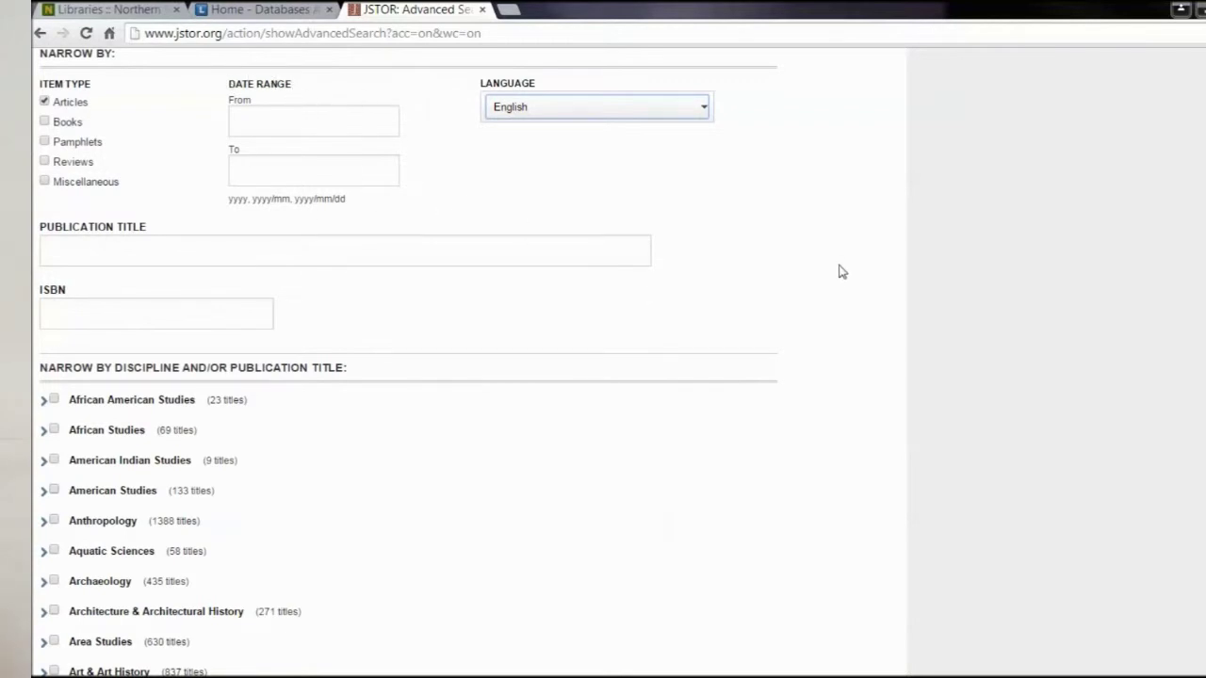
Restrict the search to the History discipline
scroll(841, 271, down, 5)
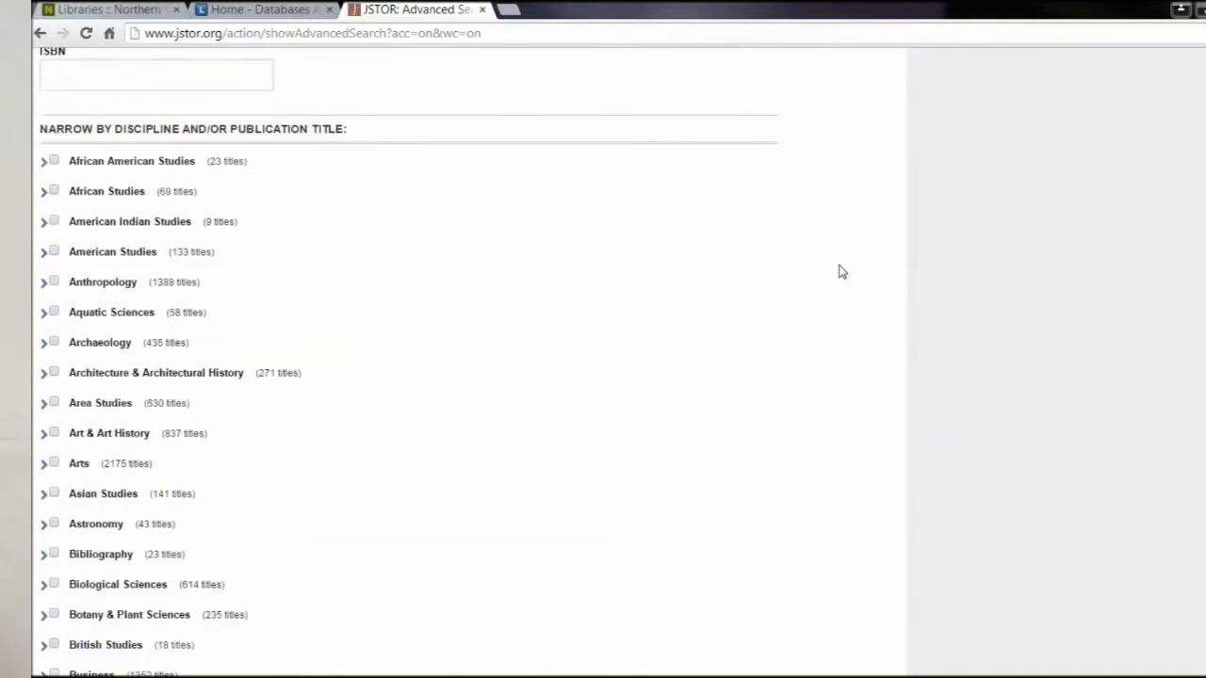
scroll(841, 271, down, 2)
scroll(524, 341, down, 3)
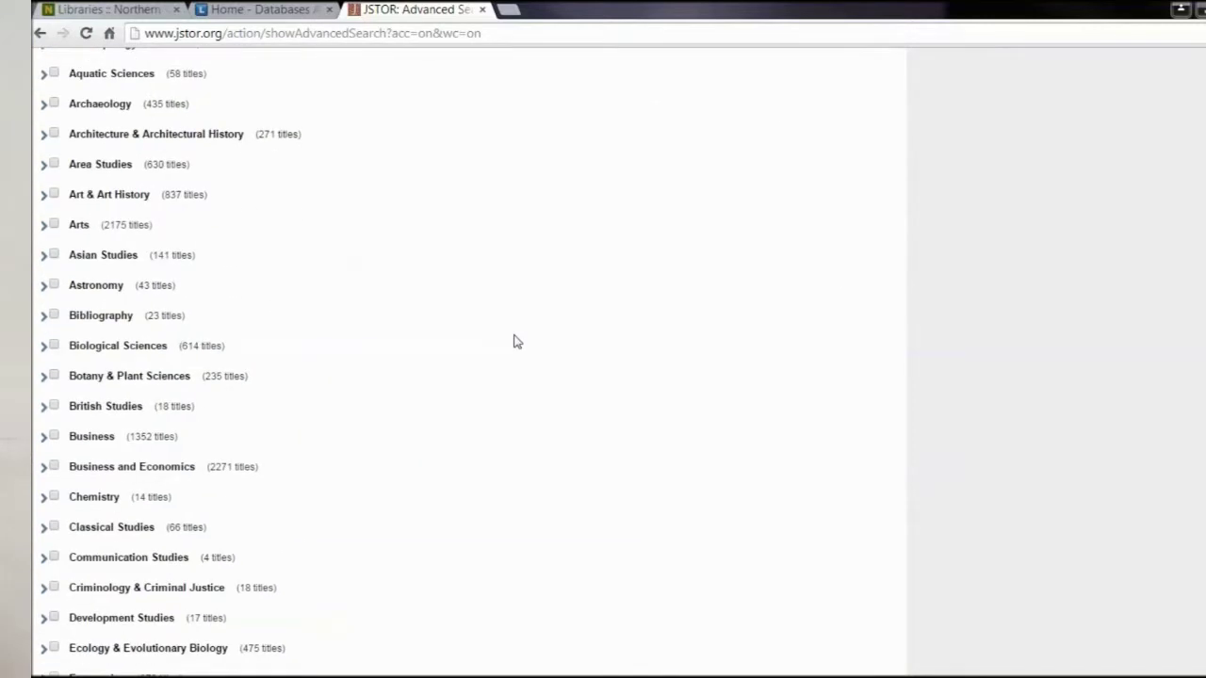
scroll(517, 341, down, 6)
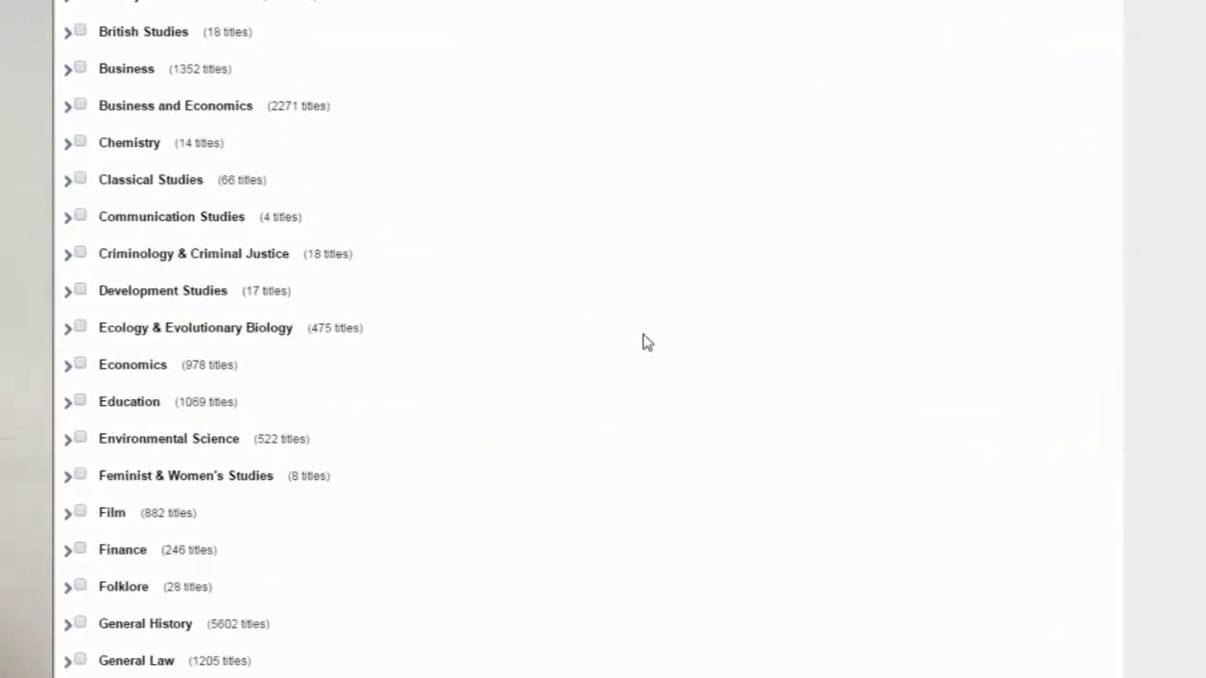
scroll(646, 341, down, 8)
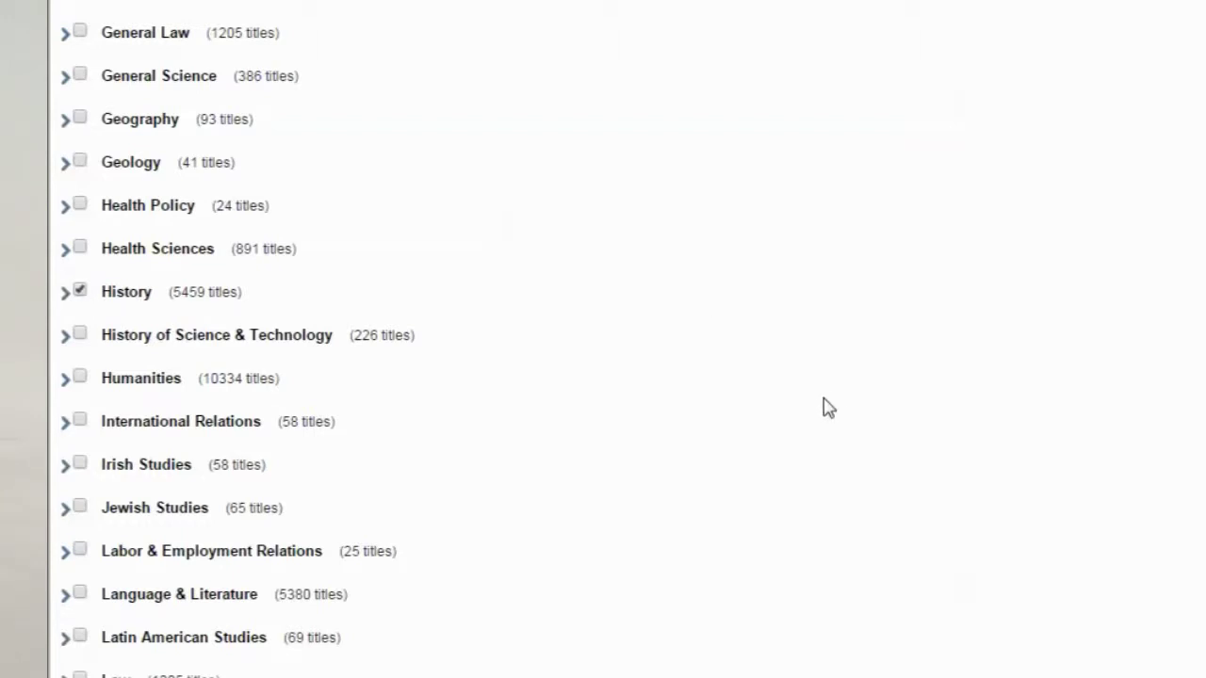
Run the advanced search for falconry AND medieval with the chosen limits
scroll(816, 387, up, 20)
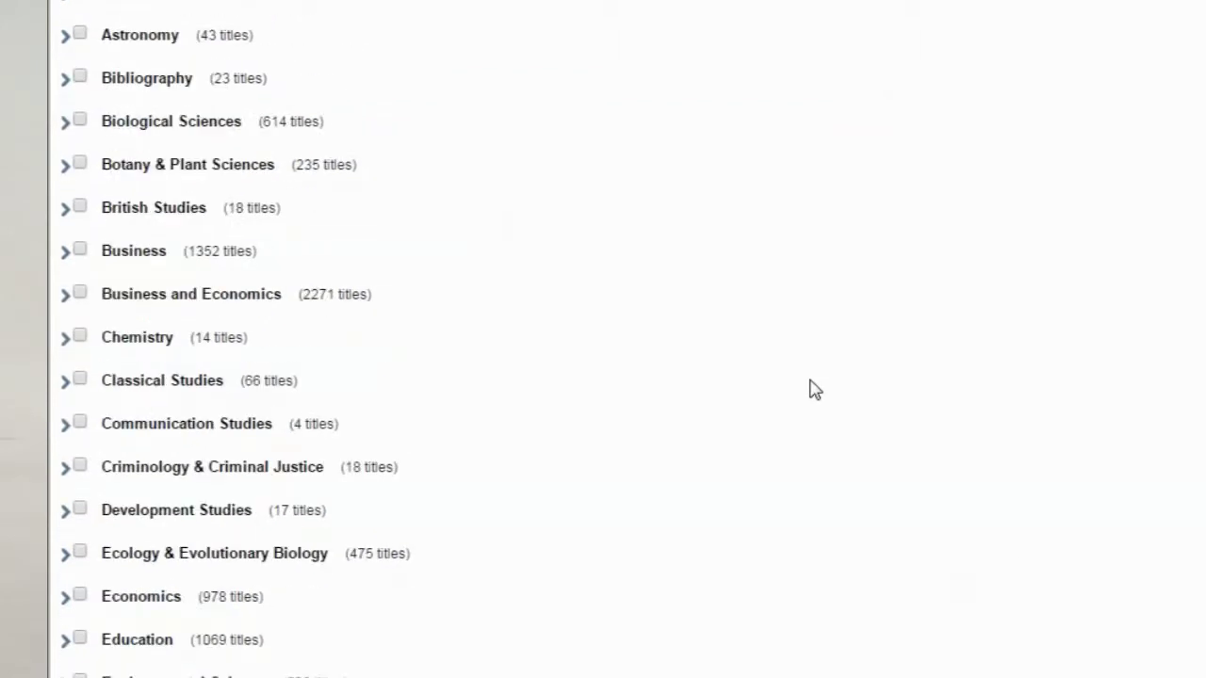
scroll(943, 484, up, 4)
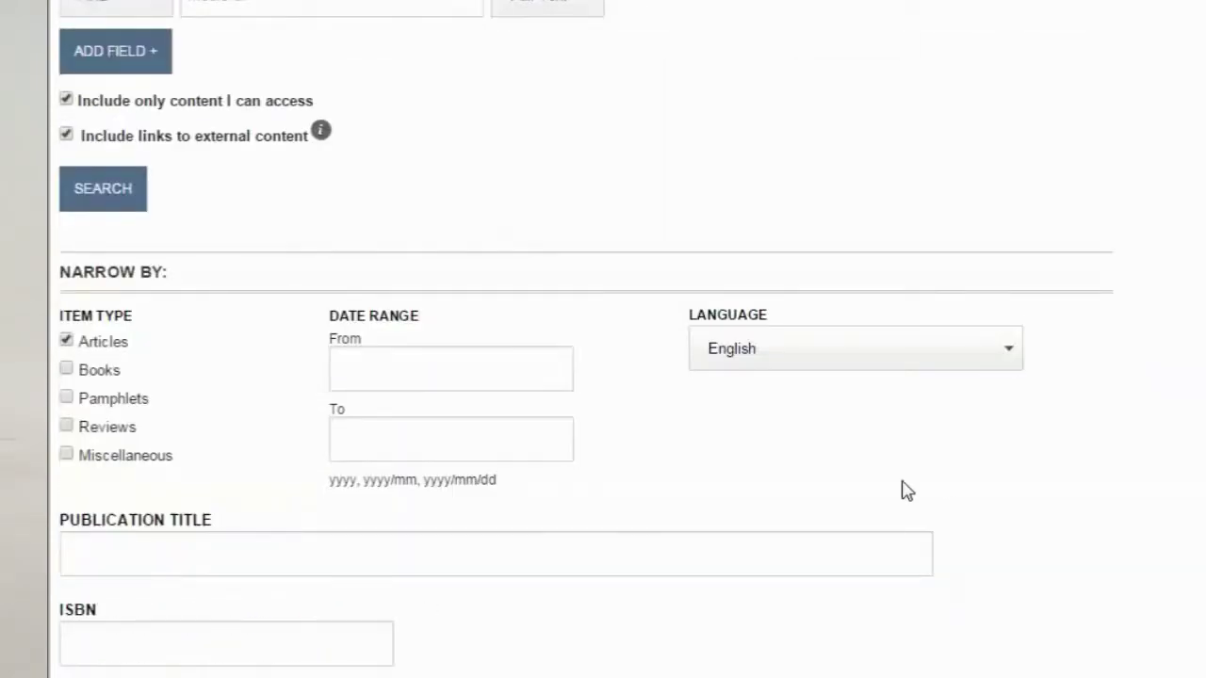
scroll(906, 490, up, 1)
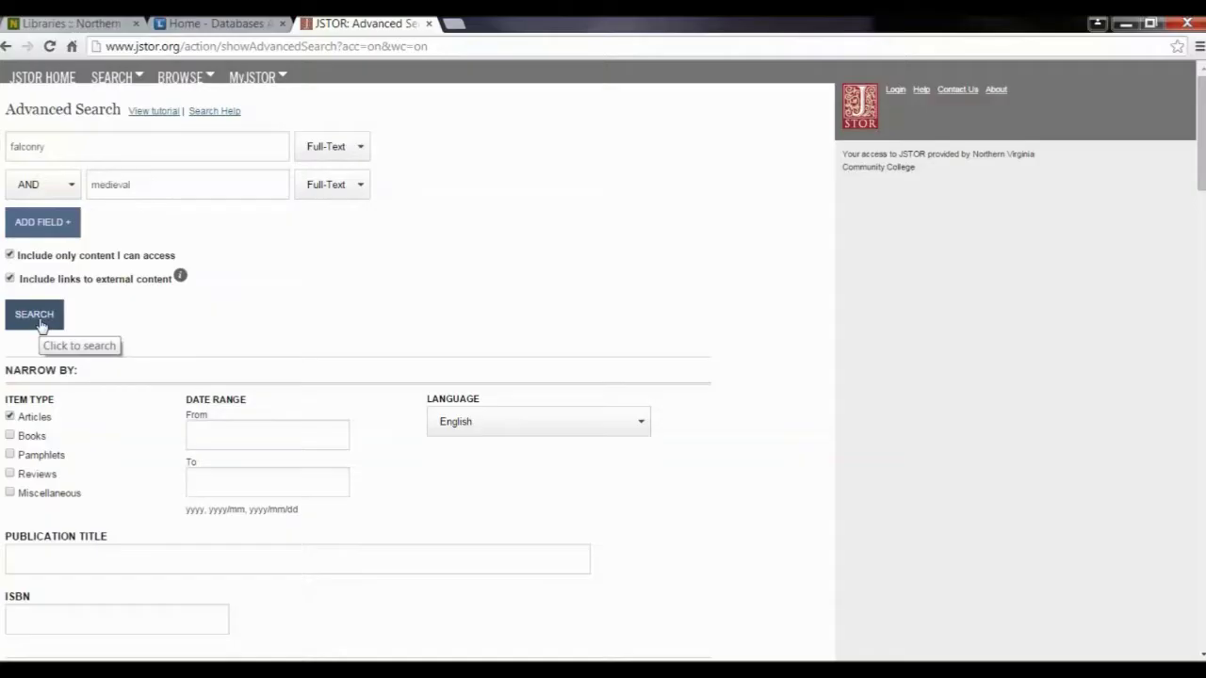
click(40, 324)
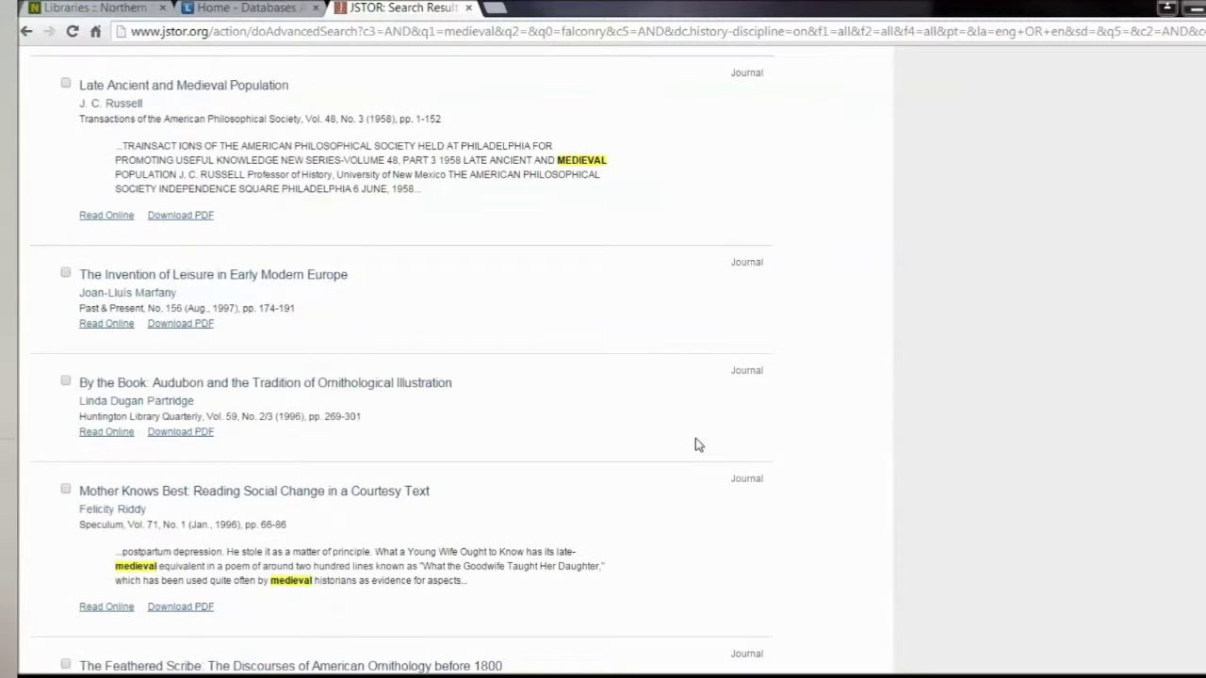
Open the PDF of "Sport, War, and the Three Orders of Feudal Society: 700-1300" from the results, accepting JSTOR's Terms and Conditions
scroll(696, 444, up, 3)
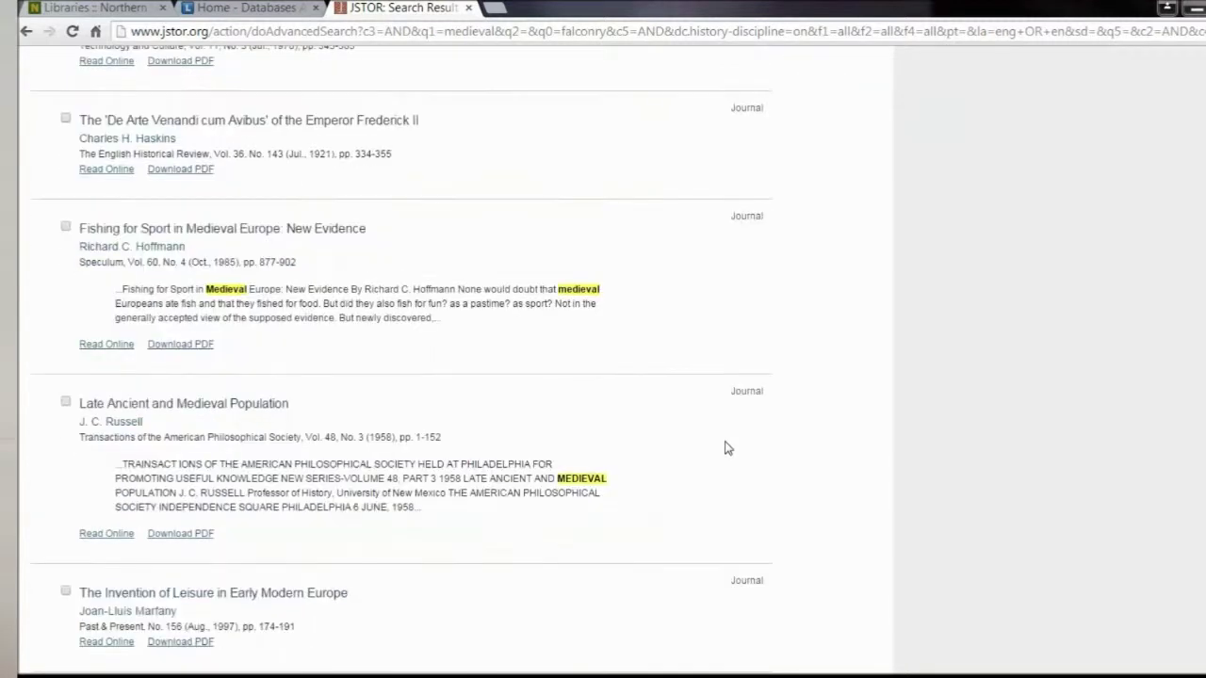
scroll(730, 440, up, 2)
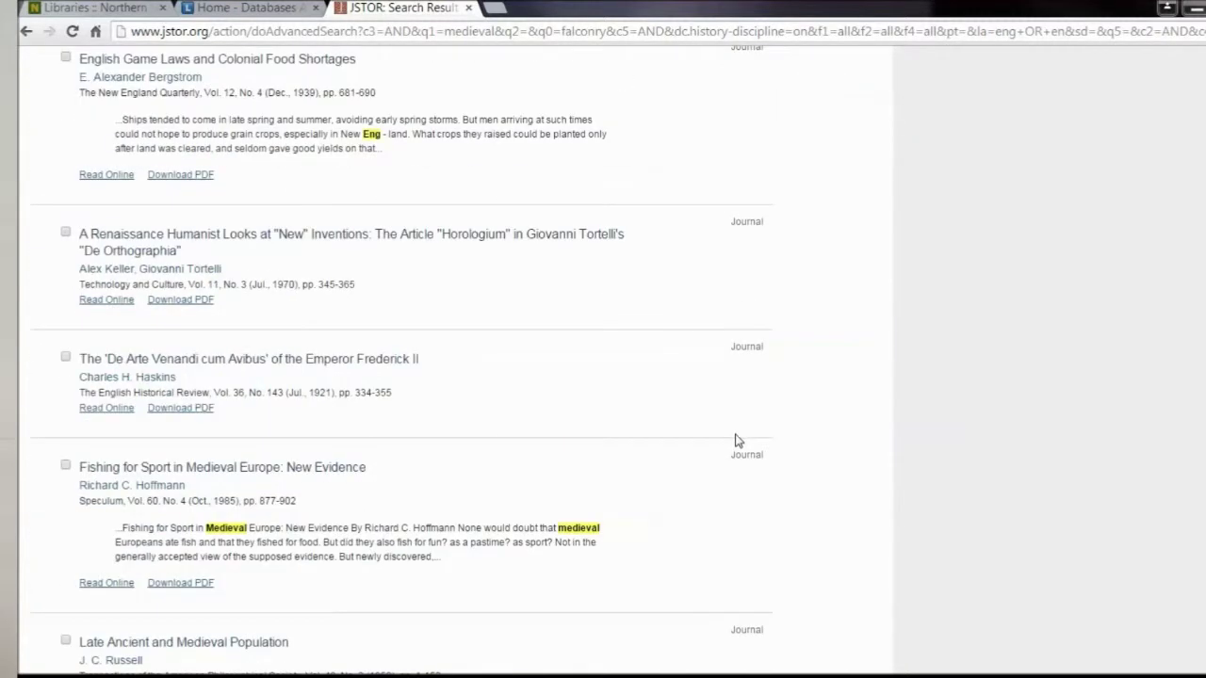
scroll(738, 441, up, 2)
scroll(737, 440, up, 1)
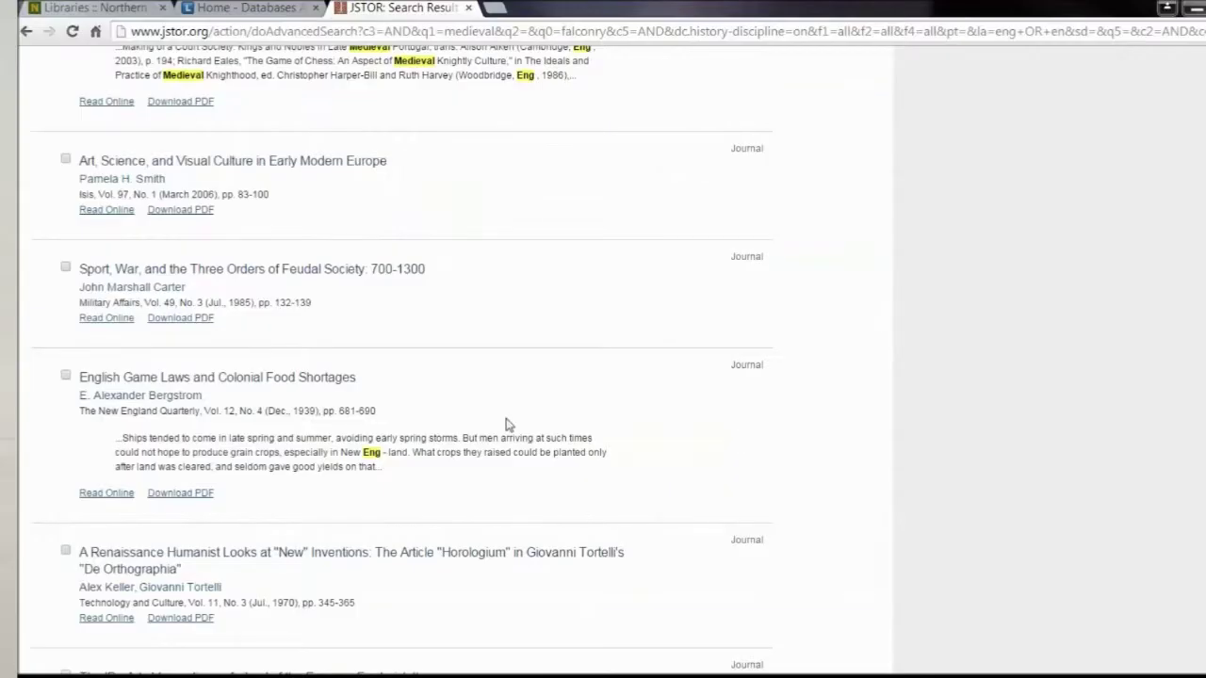
click(179, 318)
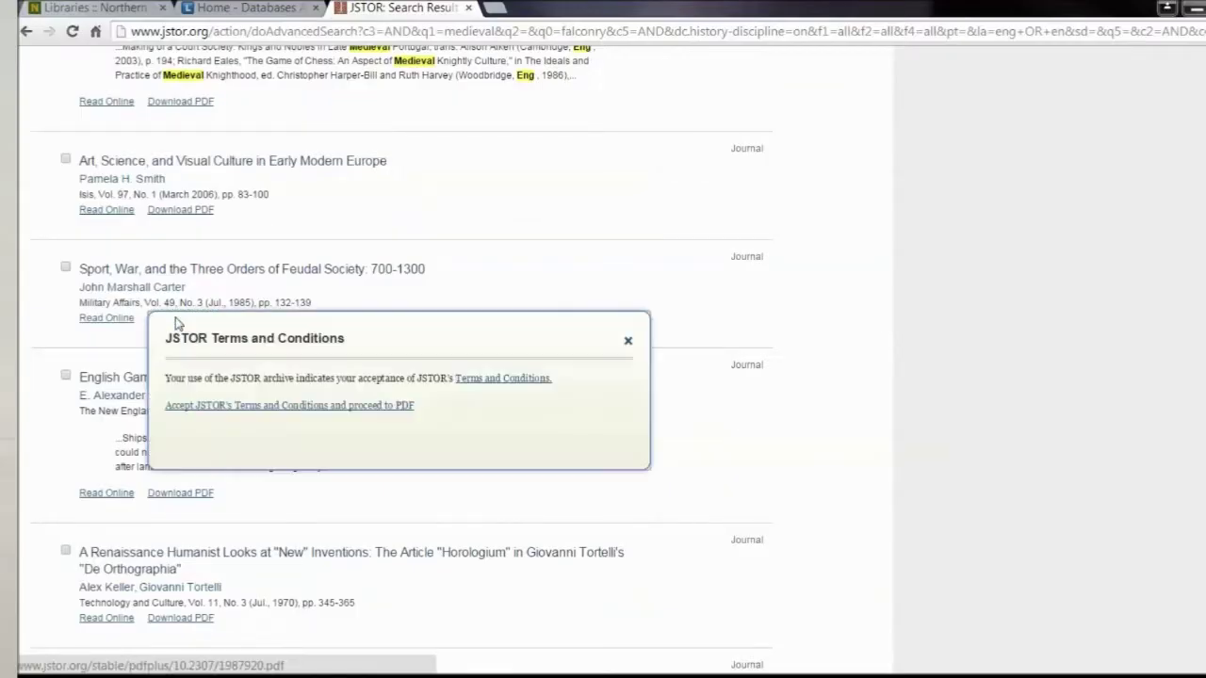
click(272, 407)
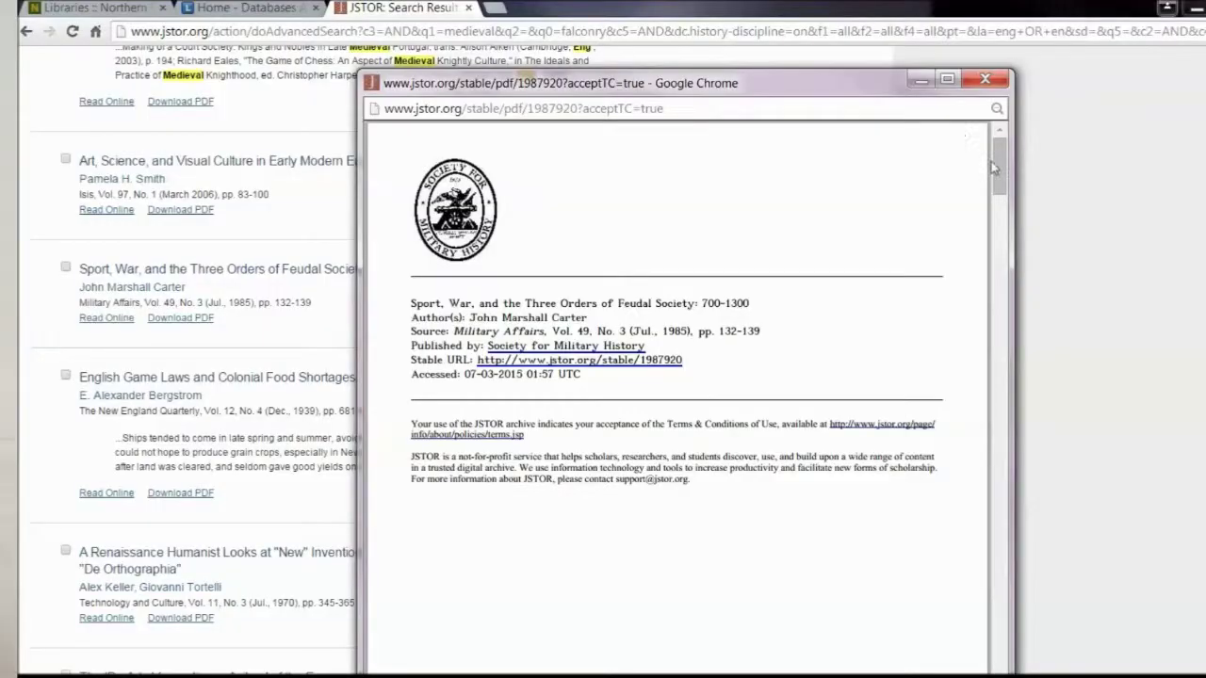
Examine the opening pages of the article PDF, moving its window higher to show more of each page
drag(994, 168, 999, 220)
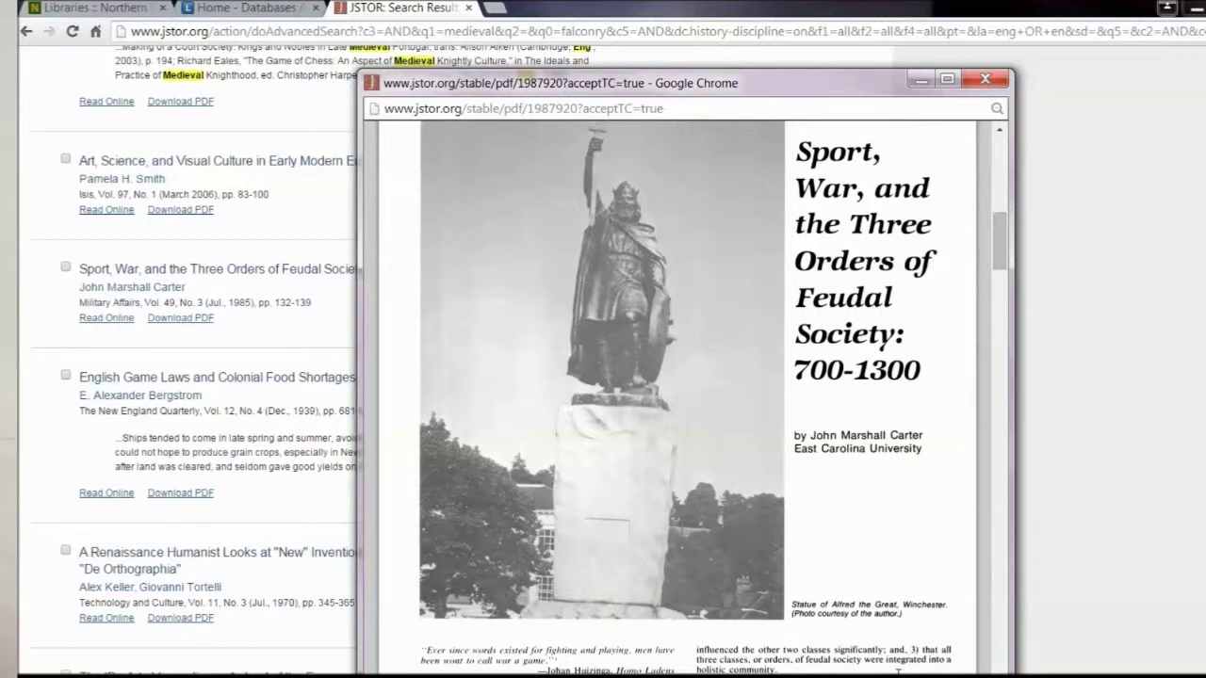
drag(1000, 269, 1004, 348)
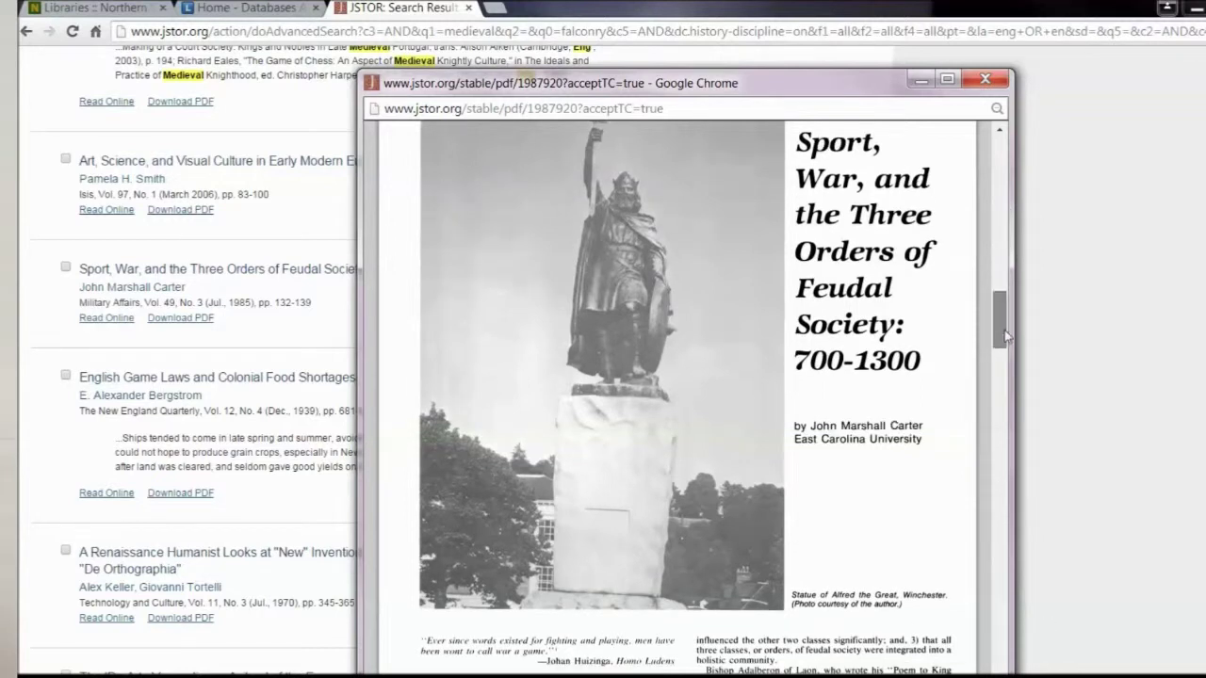
drag(854, 83, 836, 12)
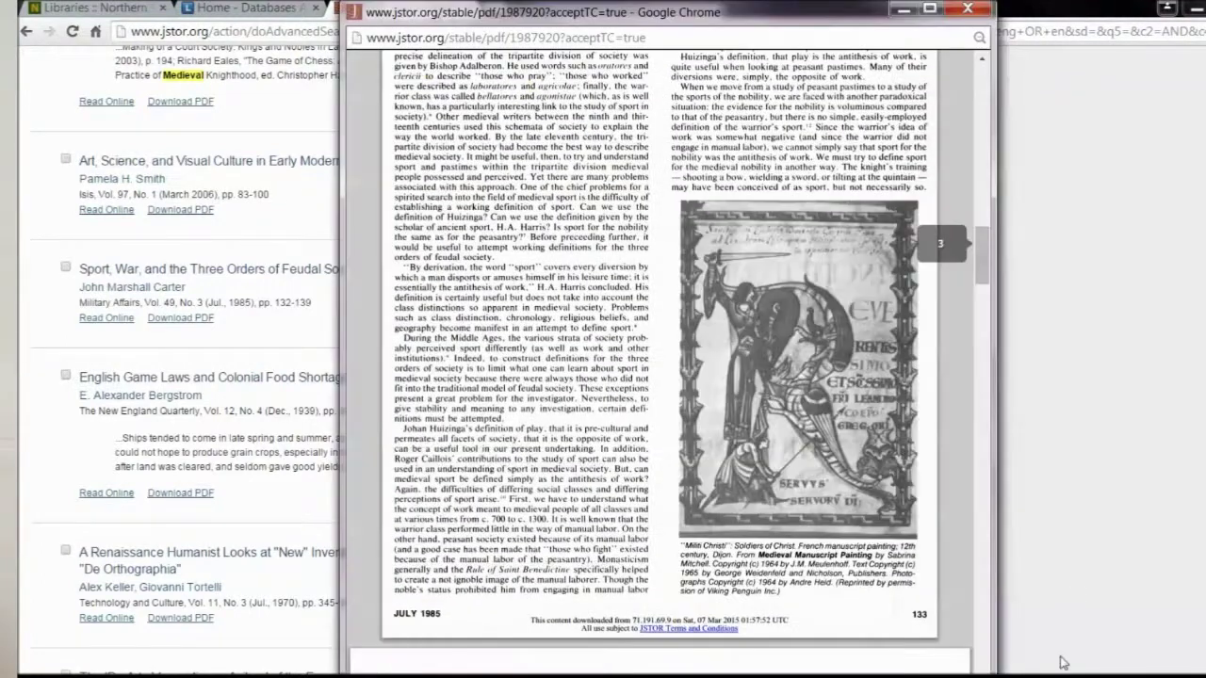